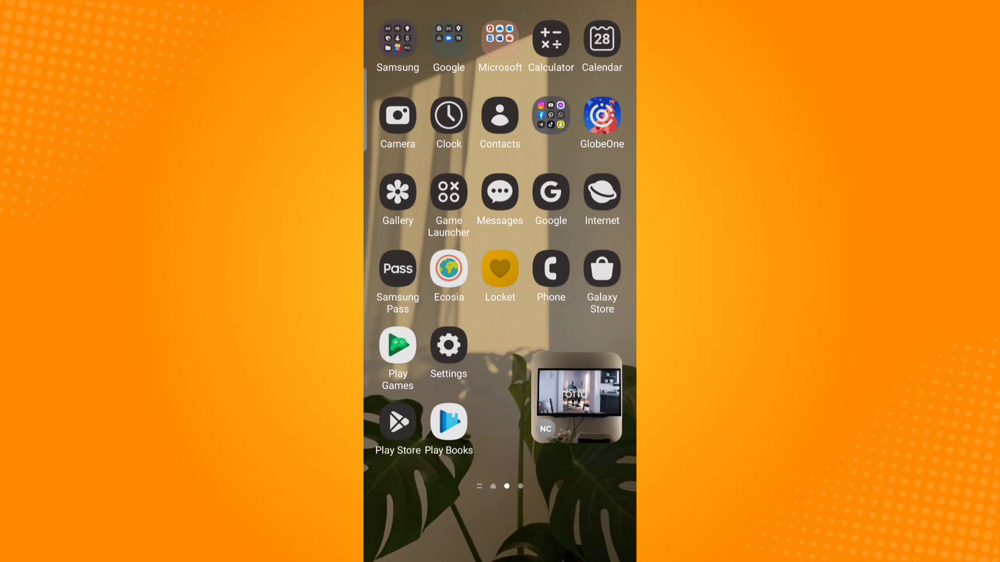
Step: Launch Roblox from the Game Launcher to reach its Home page
left_click(449, 192)
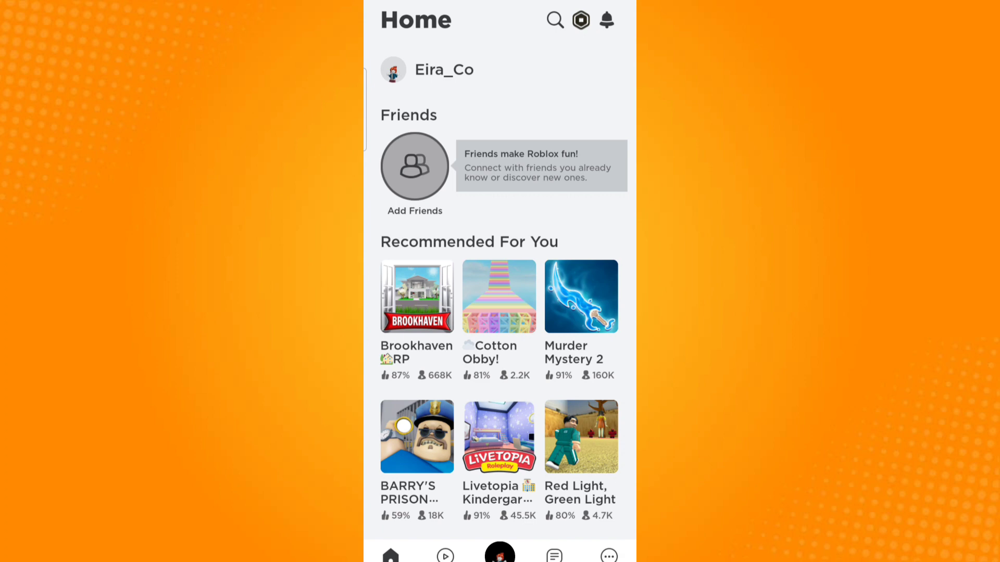
Step: Switch to the More tab listing Marketplace, Profile, Friends and Messages
left_click(608, 557)
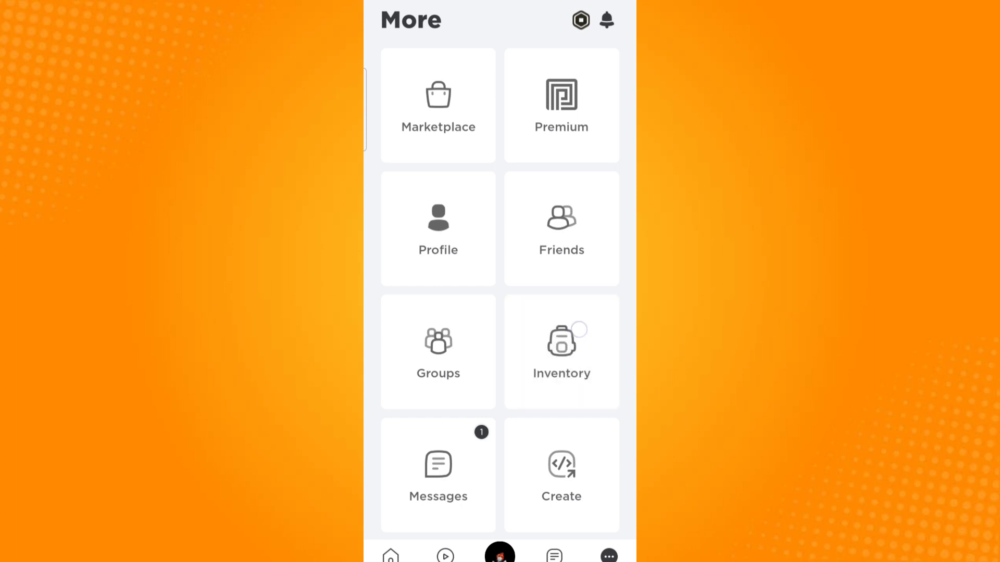
scroll(580, 237, "down", 5)
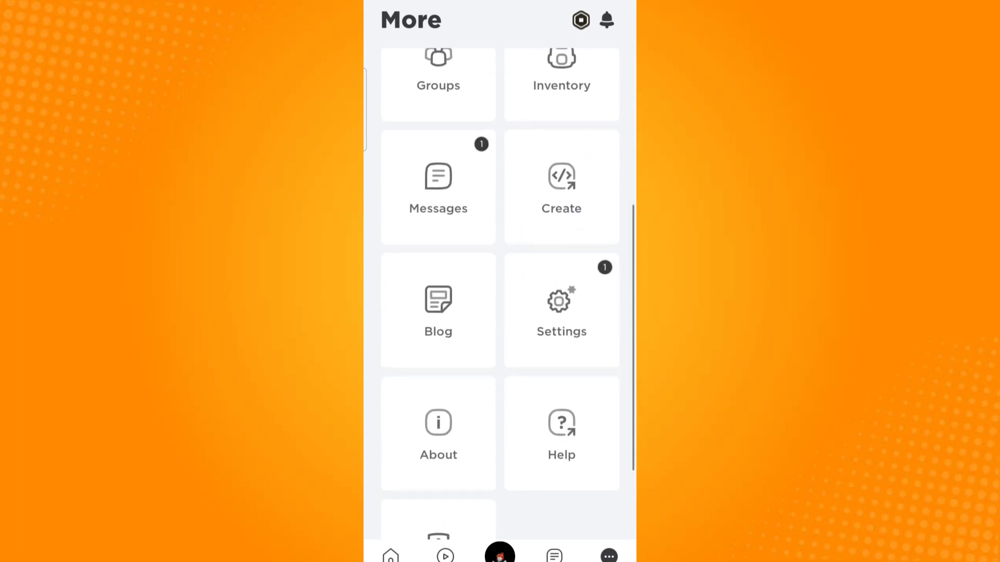
Step: Open the Settings tile from the More page
left_click(561, 311)
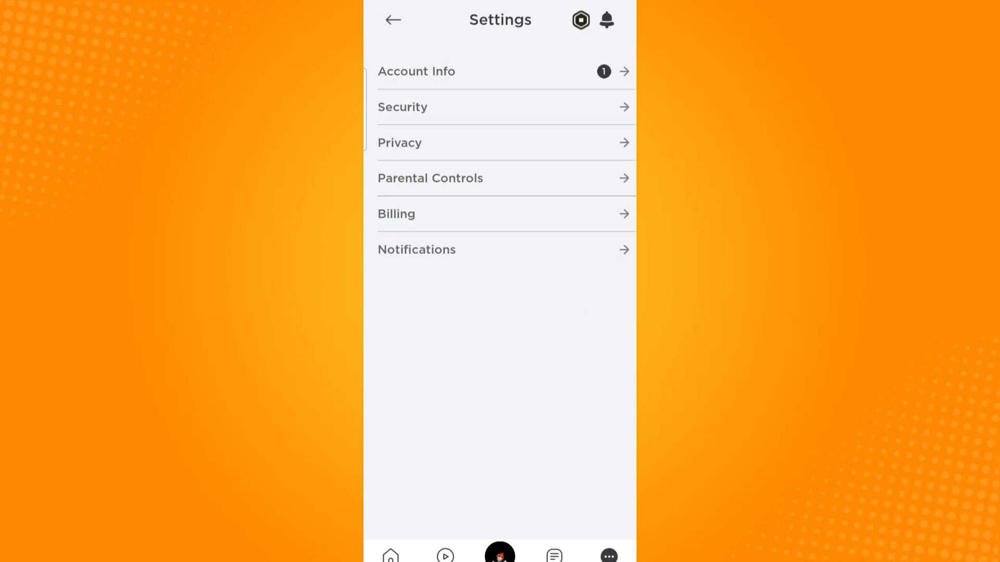
Step: Open the Privacy row to show the Custom Communication options
left_click_drag(566, 354, 572, 365)
left_click(603, 145)
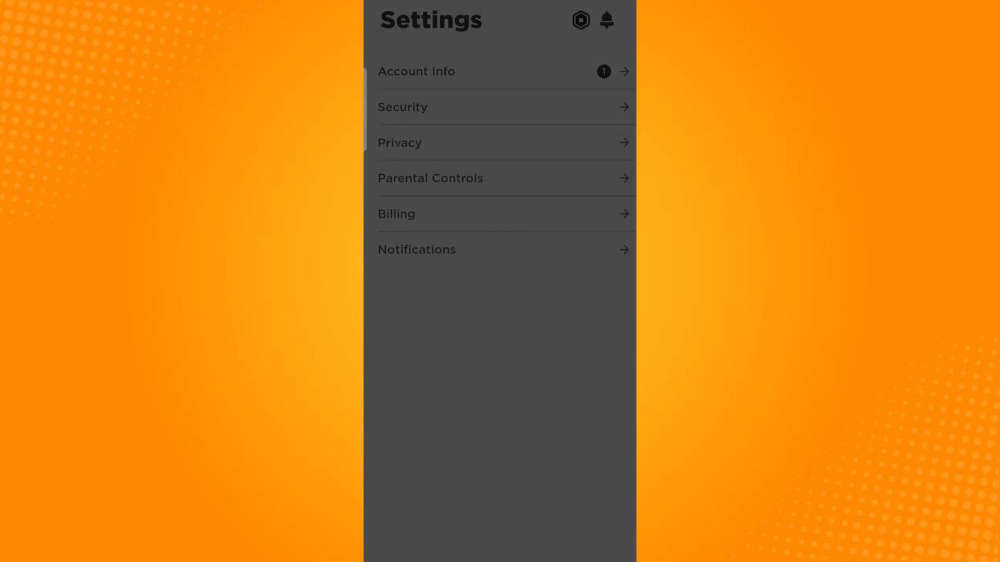
left_click_drag(578, 218, 576, 190)
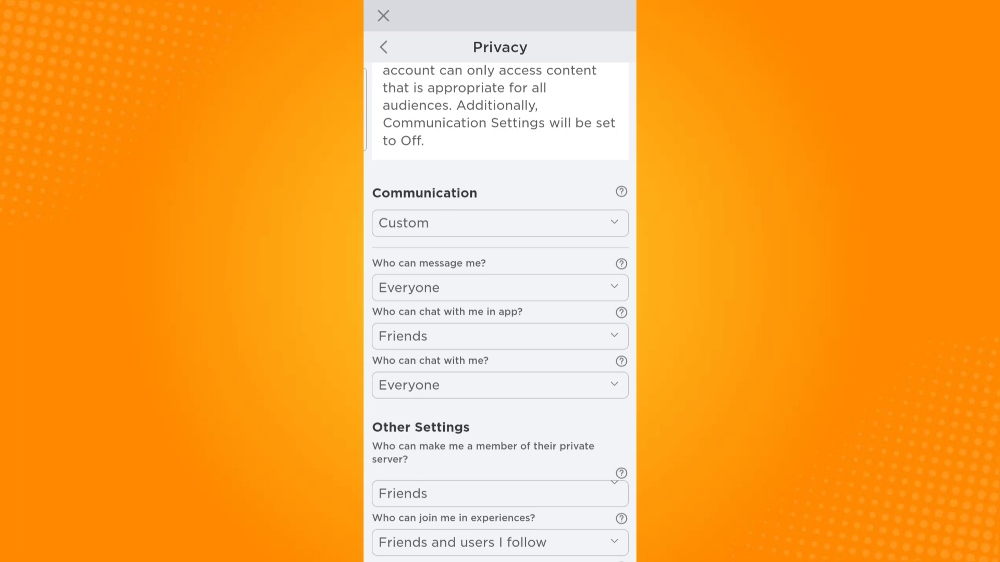
scroll(500, 312, "down", 1)
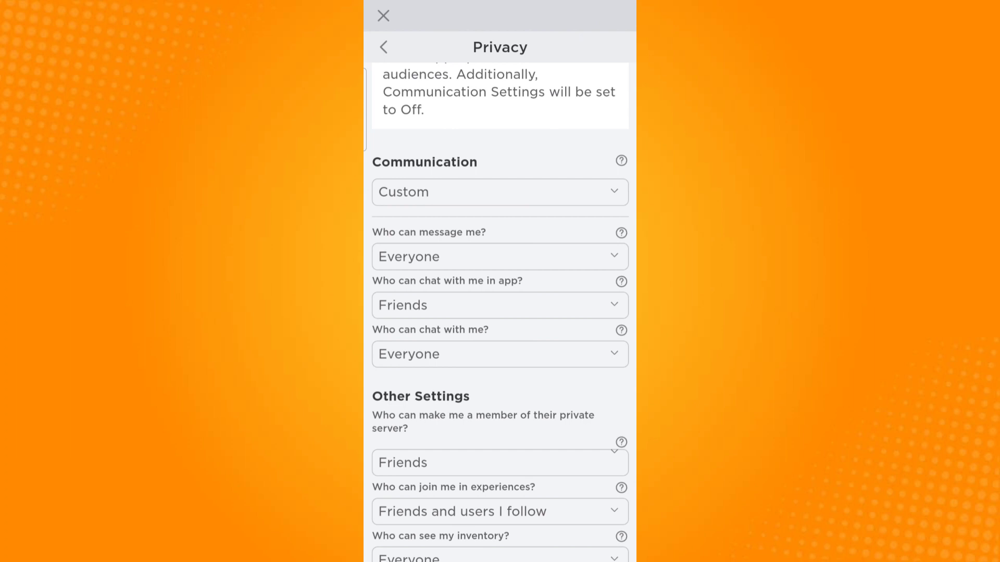
scroll(500, 312, "down", 1)
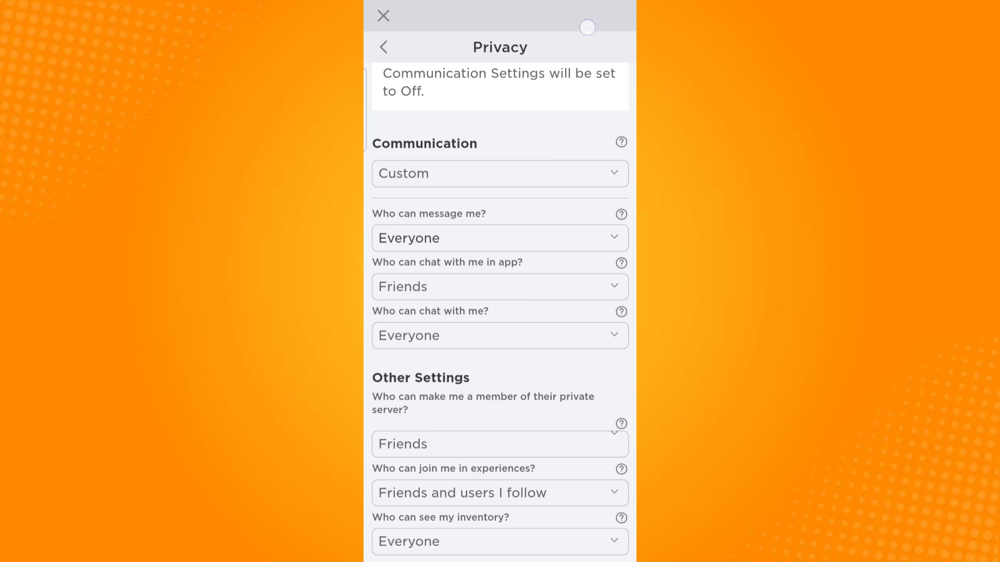
left_click(500, 238)
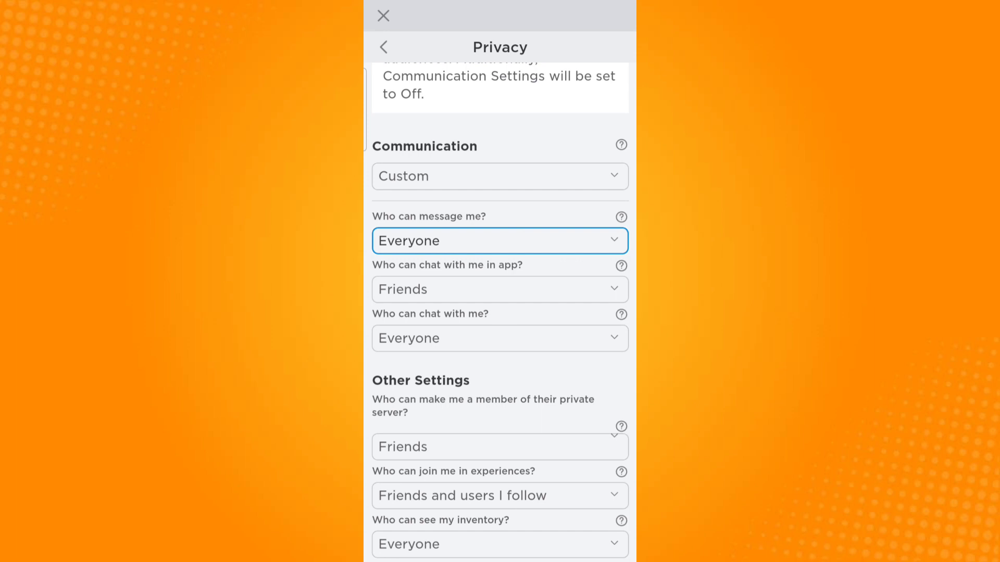